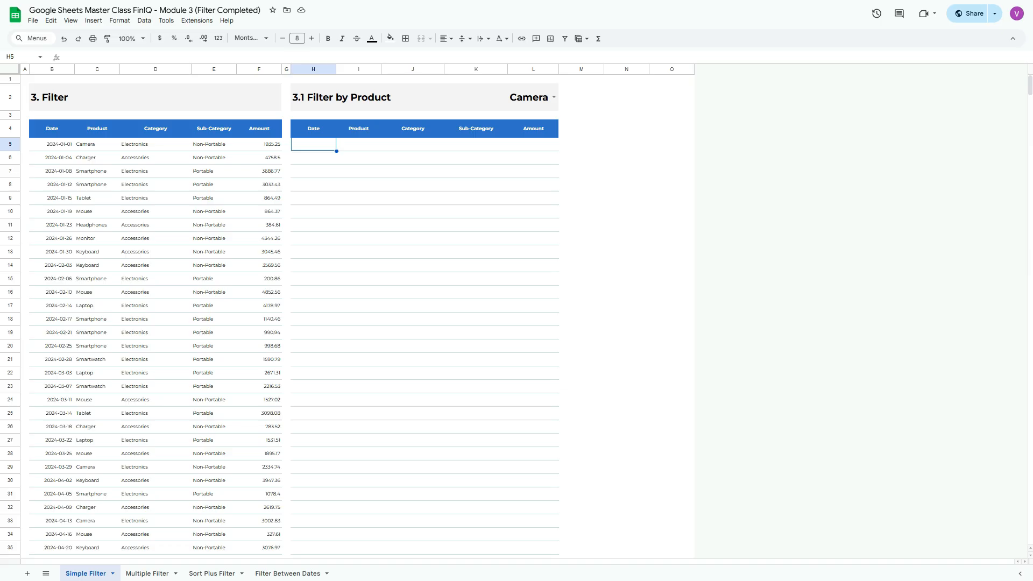
pyautogui.write('=')
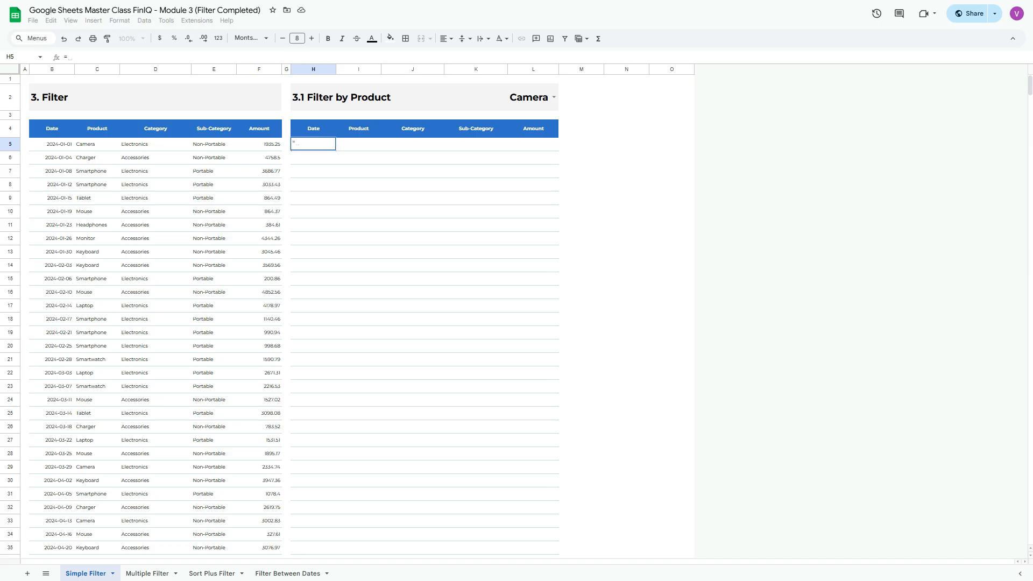
pyautogui.write('FILTER(')
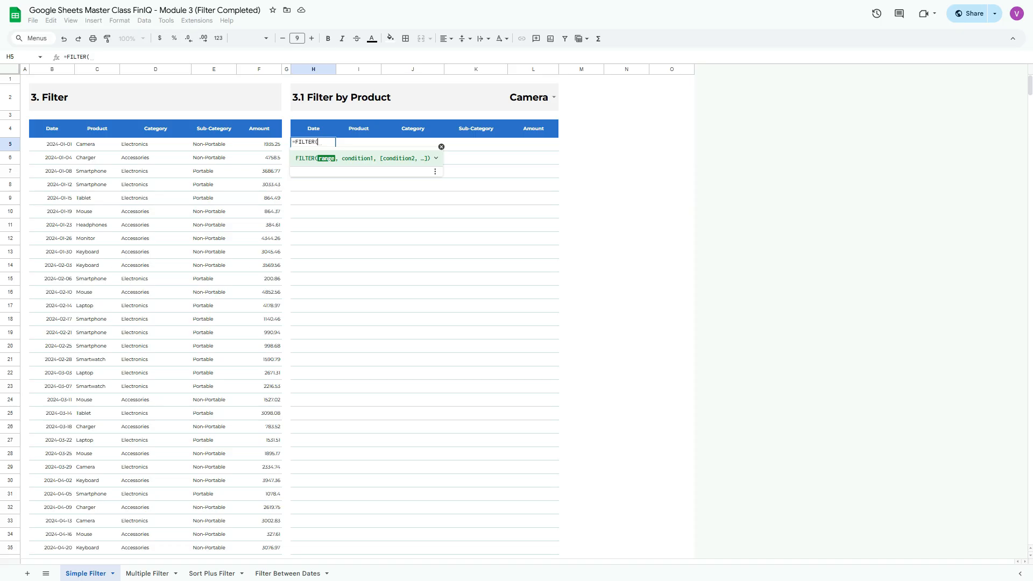
pyautogui.press('Escape')
# Step: Inspect the list of product choices in cell L2 and close it without changing the selection
pyautogui.click(528, 97)
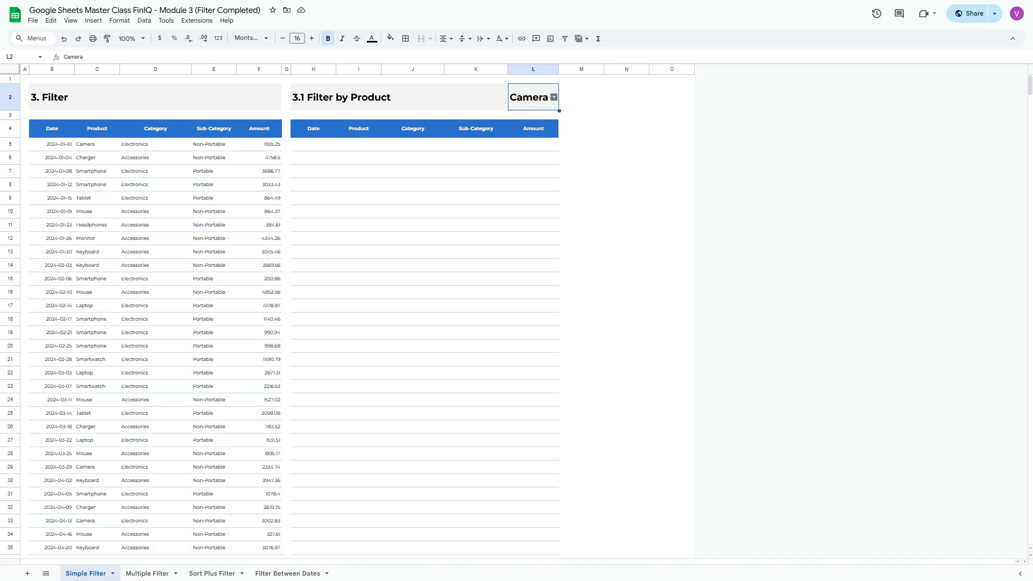
pyautogui.click(553, 97)
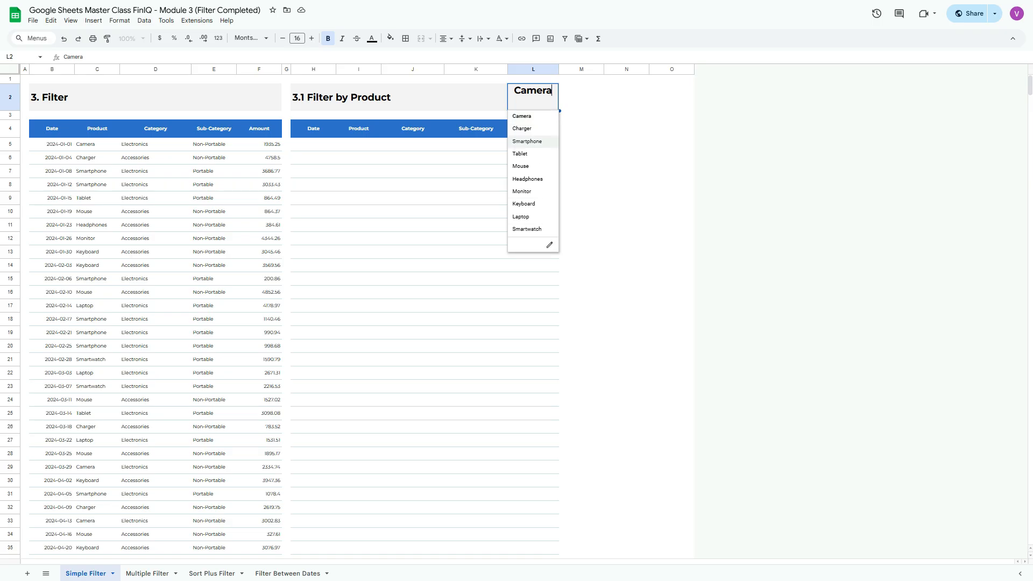
pyautogui.click(413, 144)
# Step: Begin a FILTER formula in H5 that uses the source table range B5:F104 as its data range
pyautogui.click(314, 144)
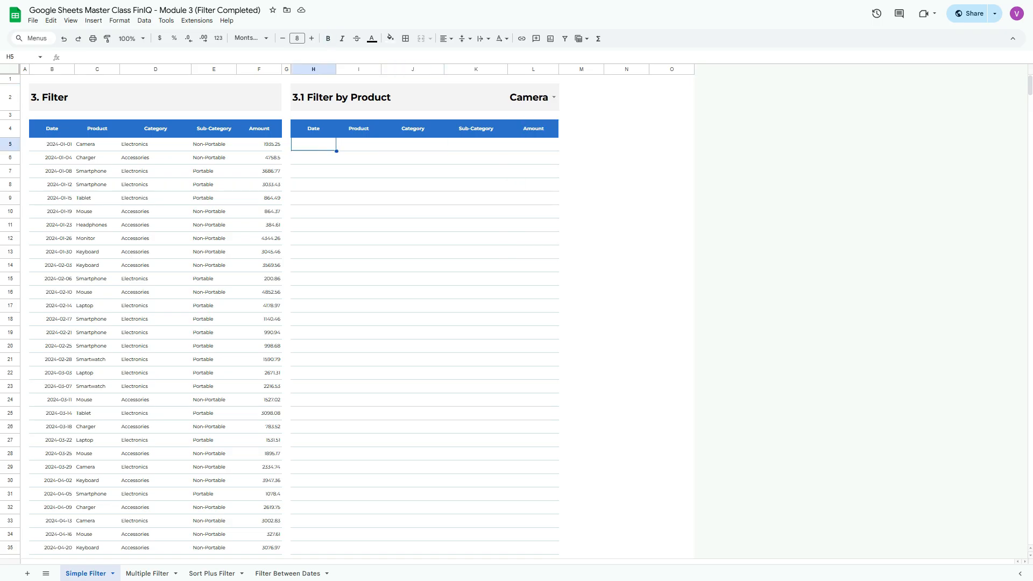
pyautogui.write('=')
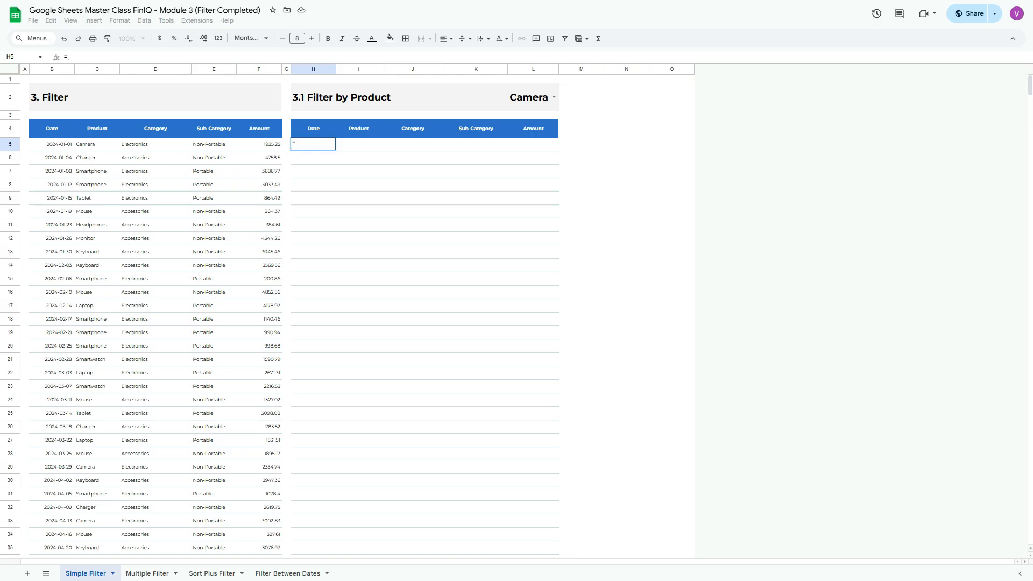
pyautogui.write('FILTER(')
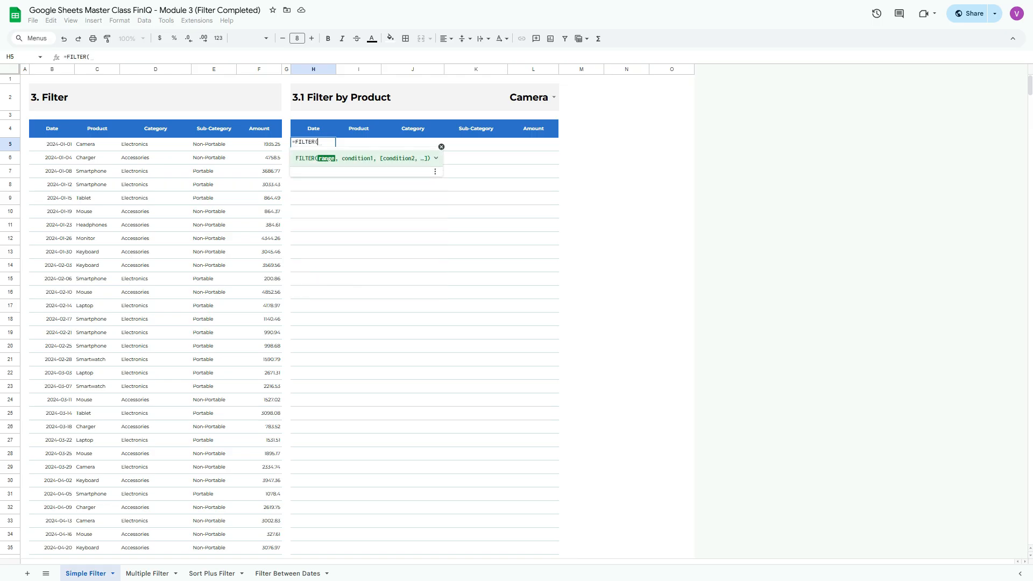
pyautogui.moveTo(52, 144); pyautogui.dragTo(259, 144)
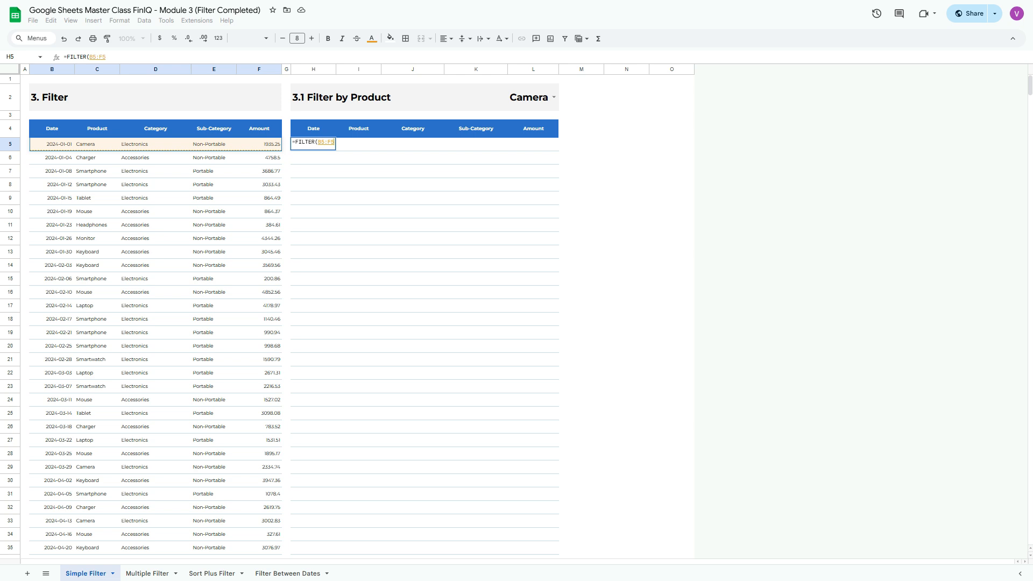
pyautogui.hotkey('ctrl', 'shift', 'Down')
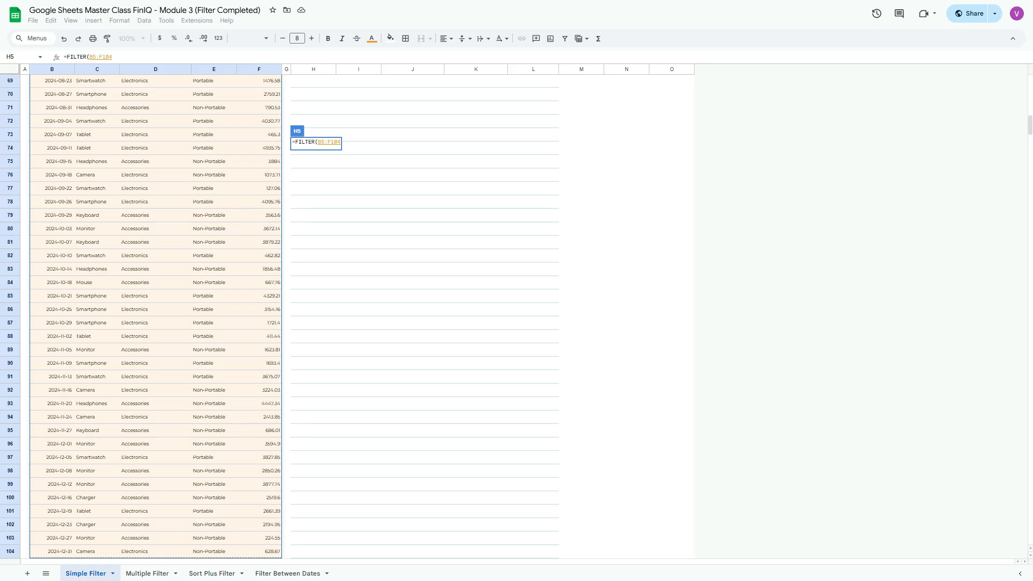
pyautogui.write(',')
pyautogui.scroll(15, 290, 312)
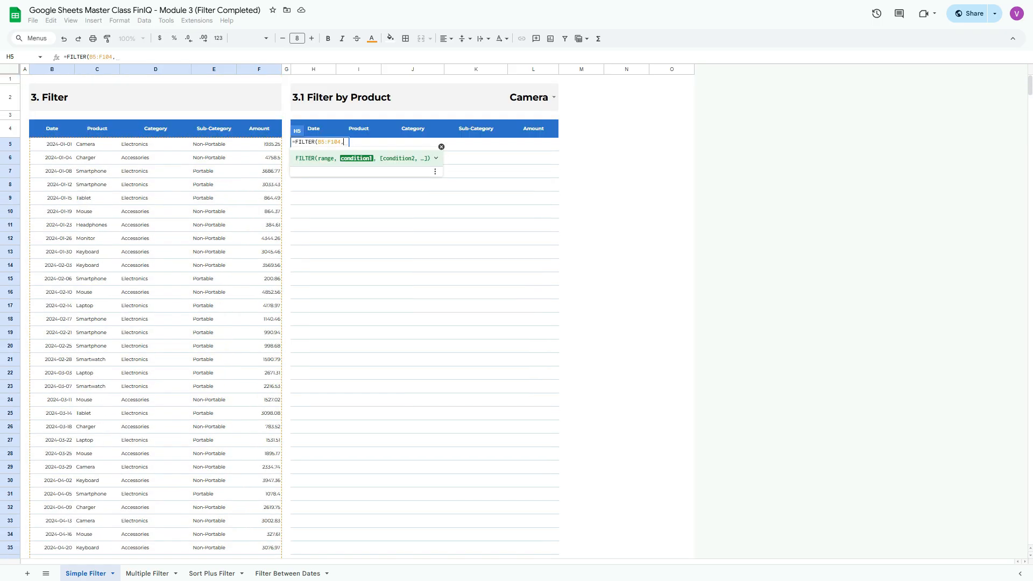
# Step: Expand the FILTER function help and read the description of the condition1 argument
pyautogui.click(435, 158)
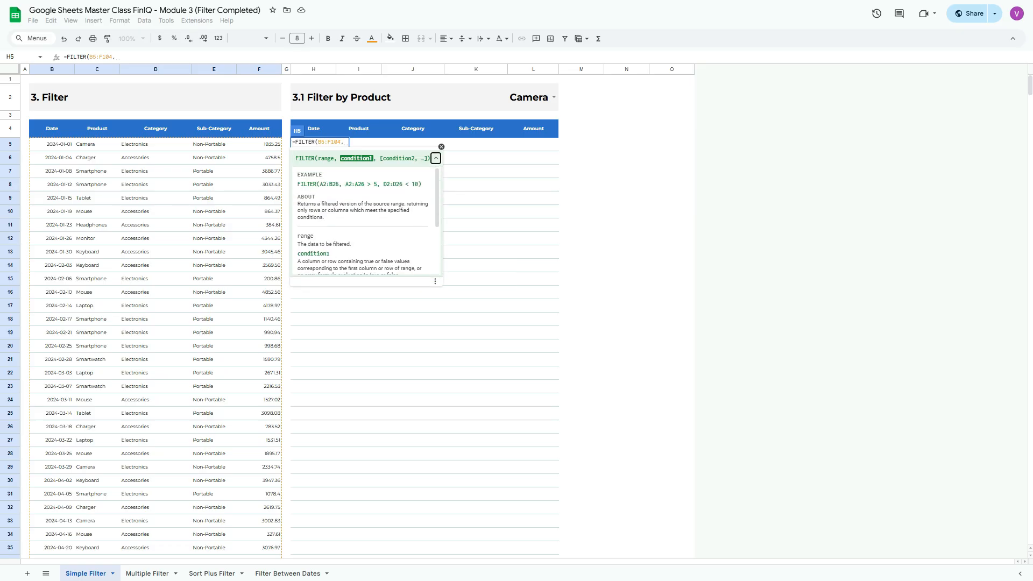
pyautogui.scroll(-2, 366, 221)
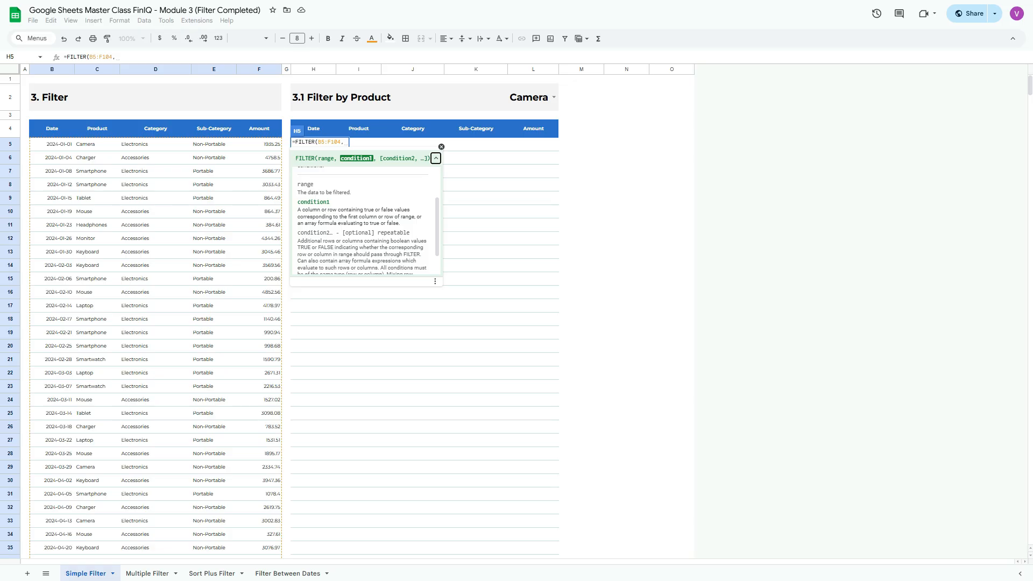
pyautogui.moveTo(297, 209); pyautogui.dragTo(398, 223)
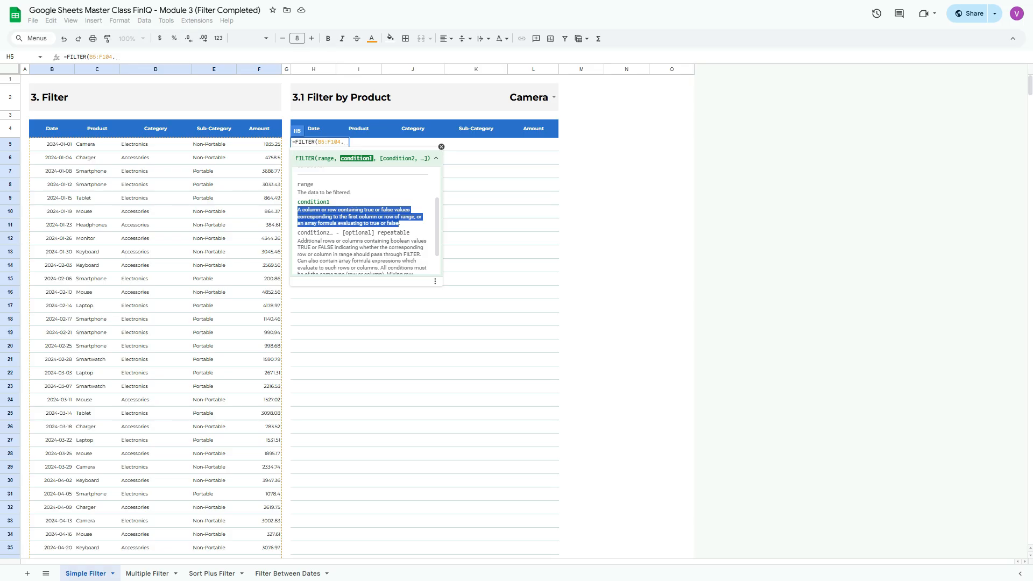
pyautogui.scroll(2, 366, 220)
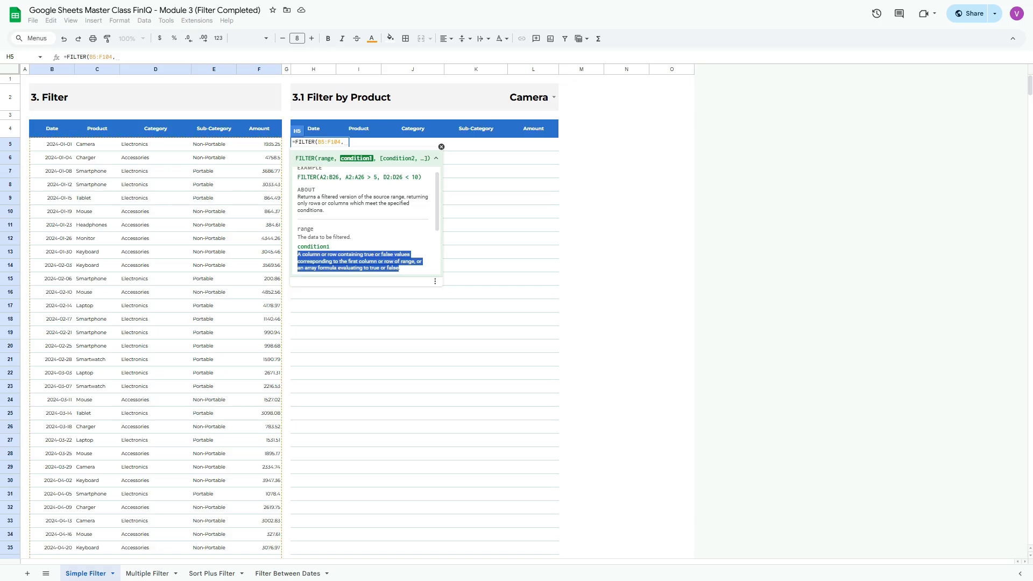
pyautogui.click(97, 144)
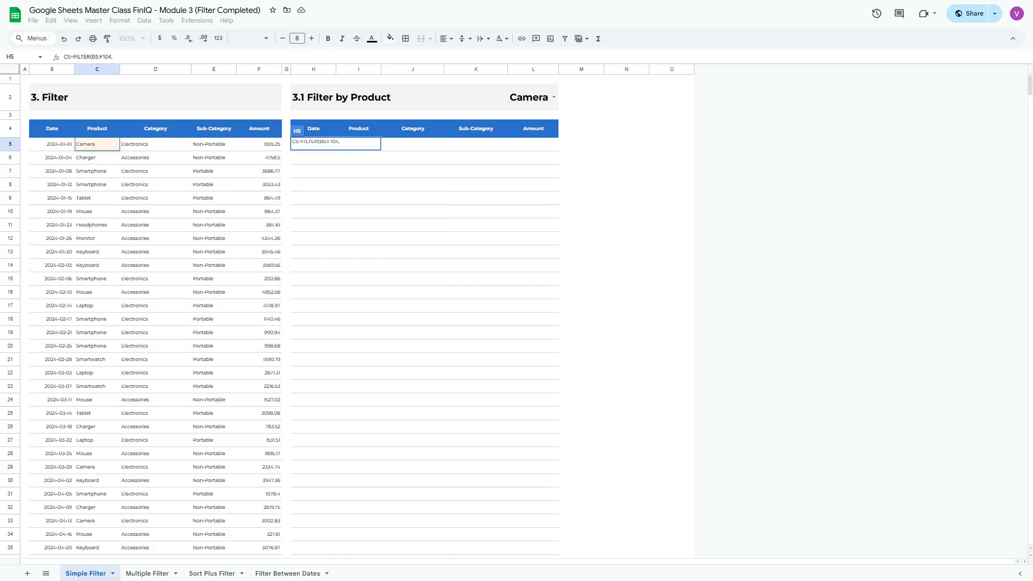
pyautogui.hotkey('ctrl', 'z')
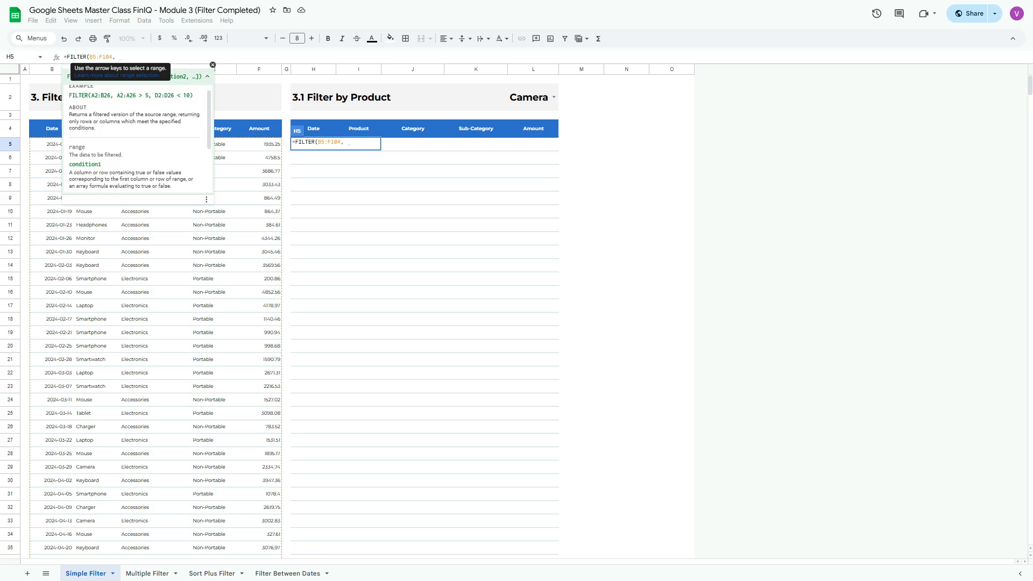
pyautogui.click(207, 76)
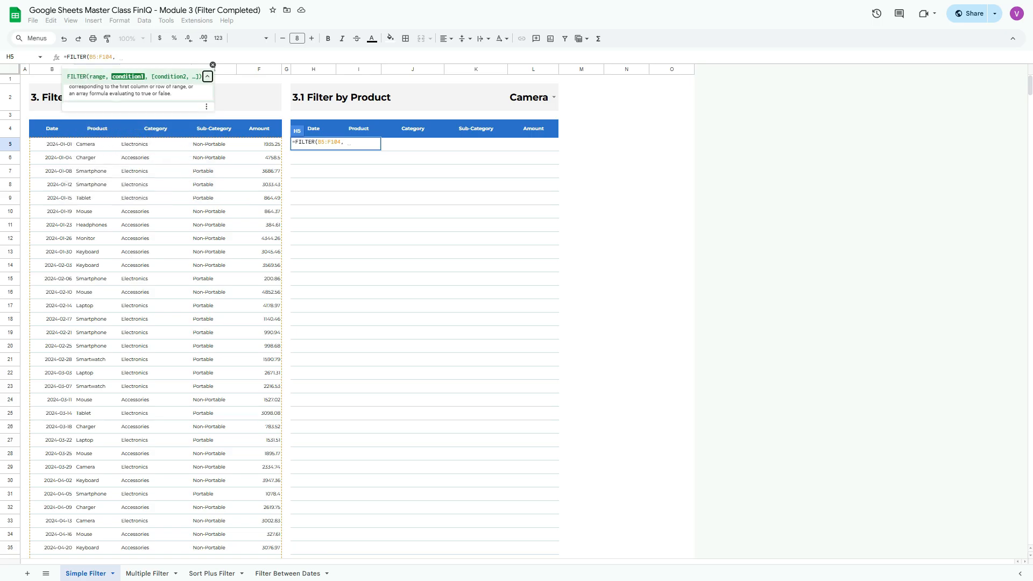
# Step: Complete the H5 formula with the condition C5:C104=L2 and enter it as =FILTER(B5:F104, C5:C104=L2)
pyautogui.click(97, 144)
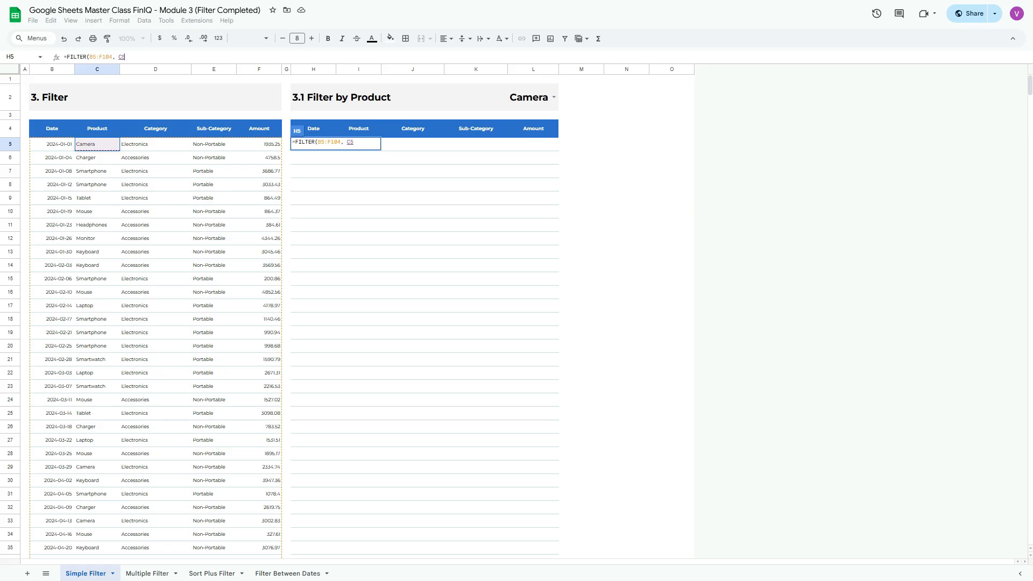
pyautogui.write(':C100')
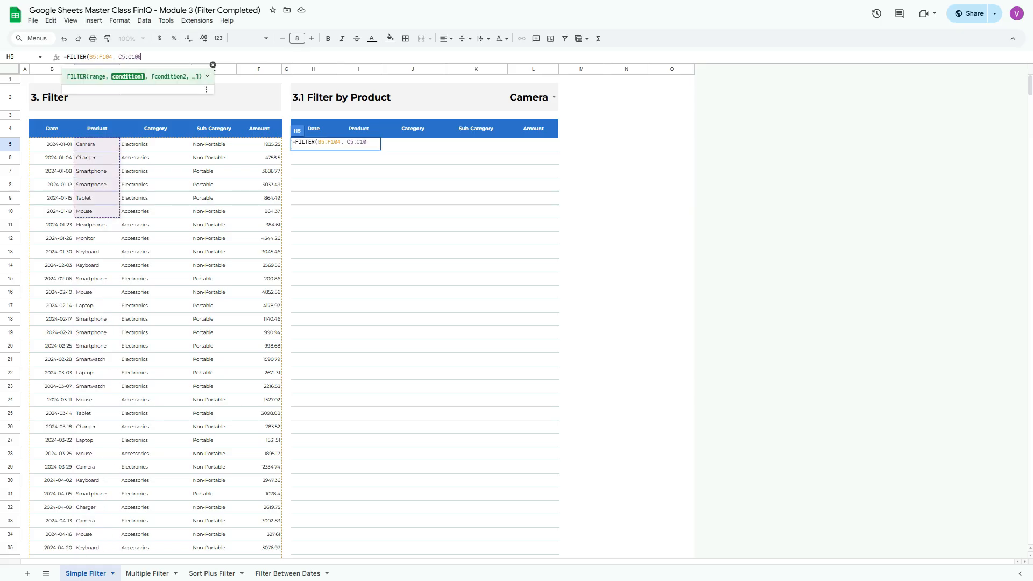
pyautogui.write('4')
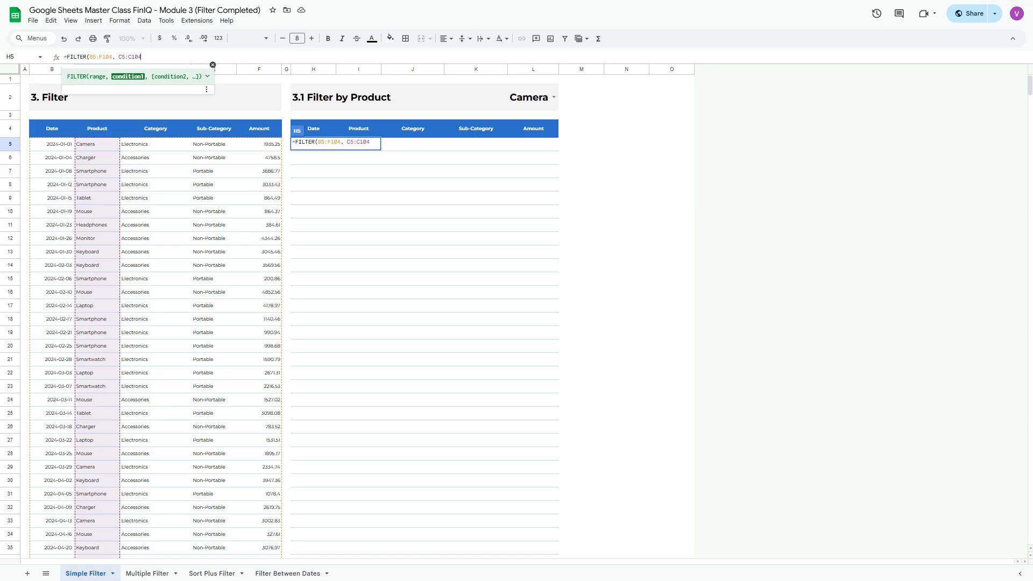
pyautogui.write('=')
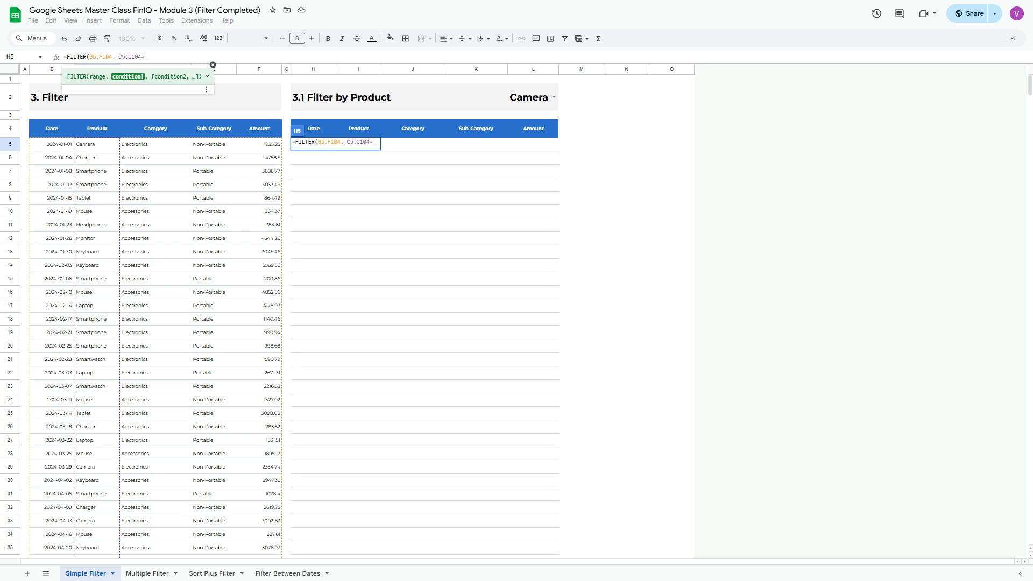
pyautogui.click(530, 98)
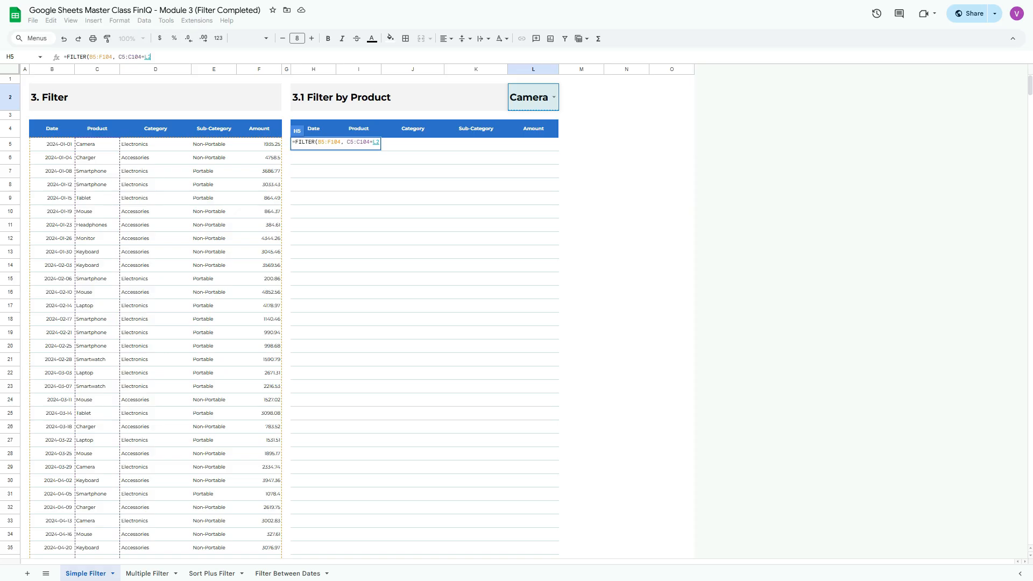
pyautogui.write(')')
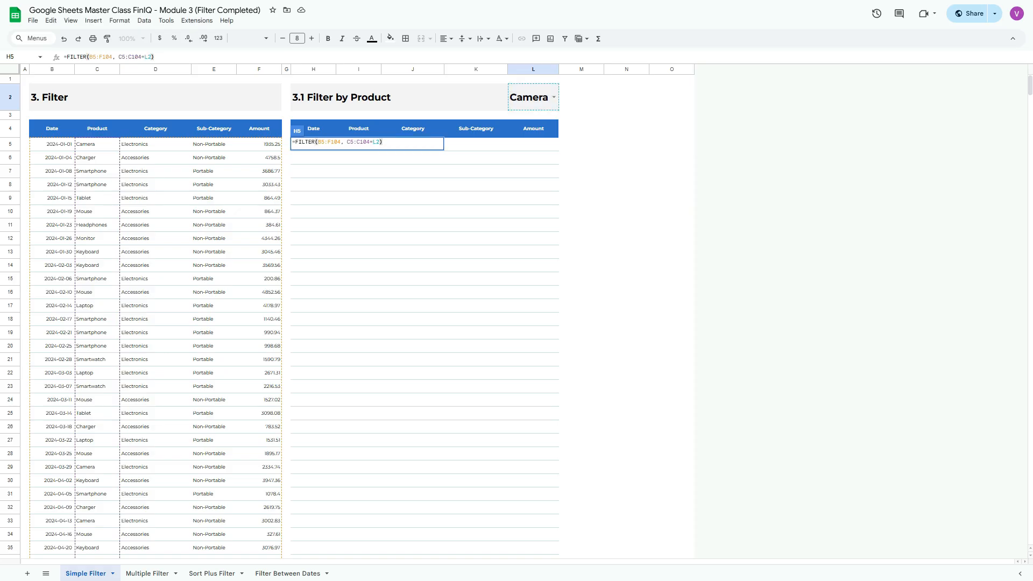
pyautogui.press('Return')
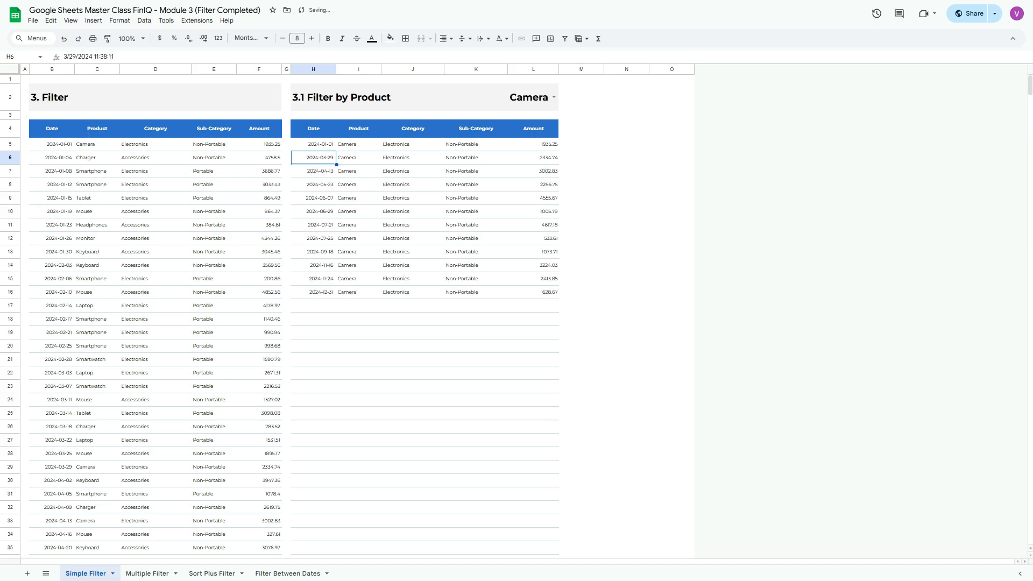
# Step: Review the filtered output by highlighting the whole result block H5:L16
pyautogui.press('Up')
pyautogui.press('Right')
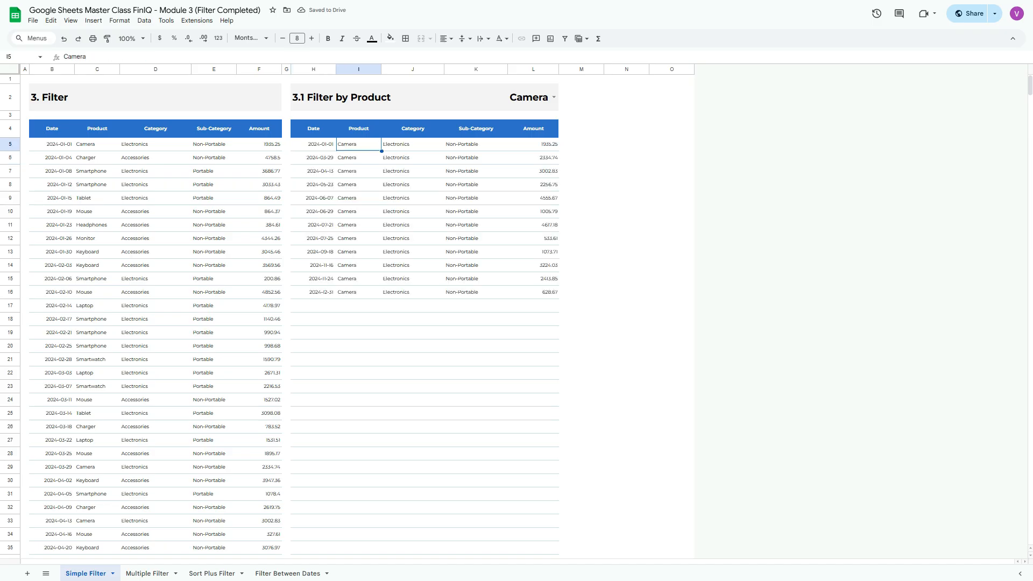
pyautogui.press('Left')
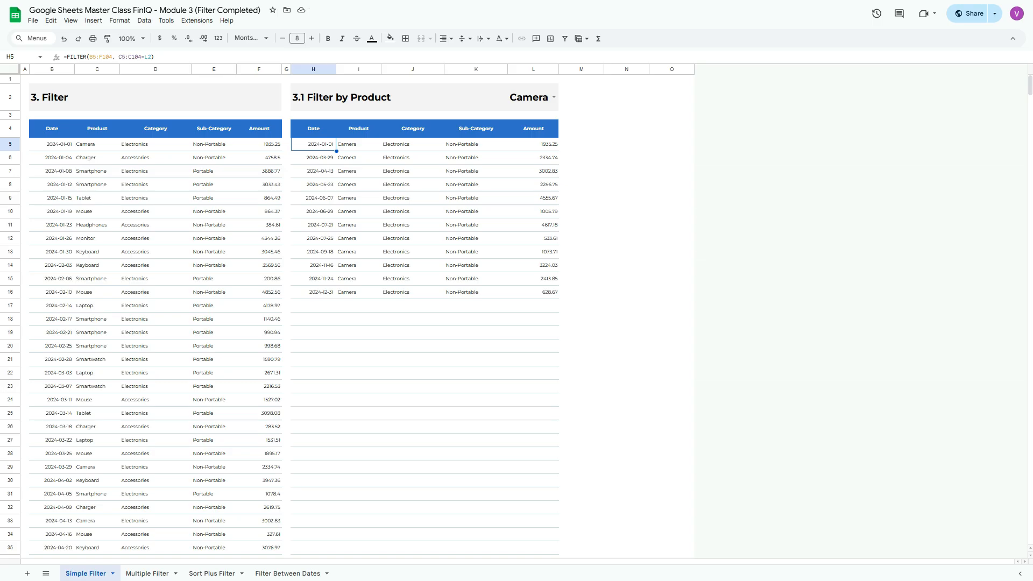
pyautogui.hotkey('shift', 'Down')
pyautogui.hotkey('shift', 'Down')
pyautogui.hotkey('shift', 'Down')
pyautogui.hotkey('shift', 'Down')
pyautogui.hotkey('shift', 'Down')
pyautogui.hotkey('shift', 'Down')
pyautogui.hotkey('shift', 'Down')
pyautogui.hotkey('shift', 'Down')
pyautogui.hotkey('shift', 'Down')
pyautogui.hotkey('shift', 'Down')
pyautogui.hotkey('shift', 'Down')
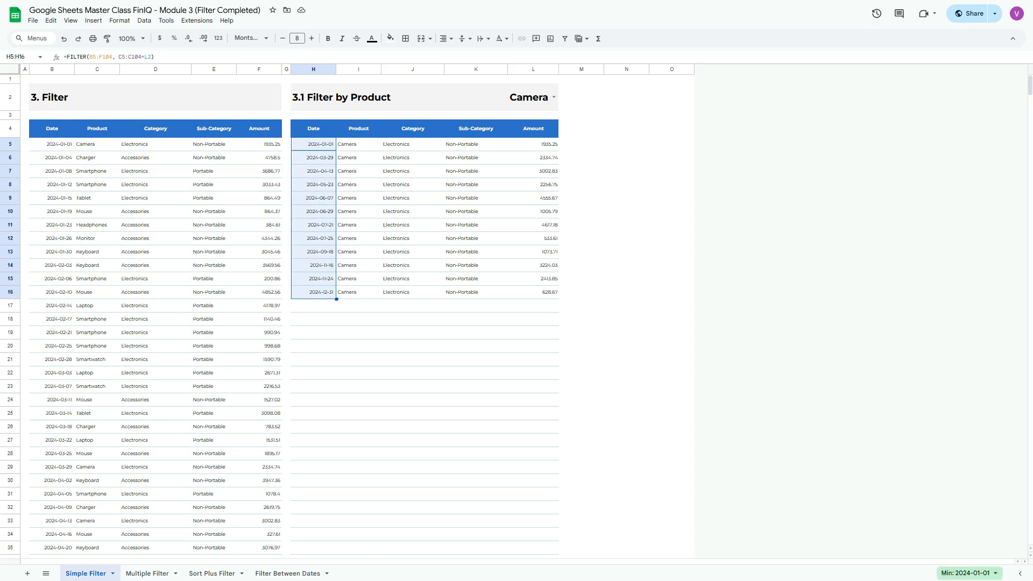
pyautogui.hotkey('shift', 'Right')
pyautogui.hotkey('shift', 'Right')
pyautogui.hotkey('shift', 'Right')
pyautogui.hotkey('shift', 'Right')
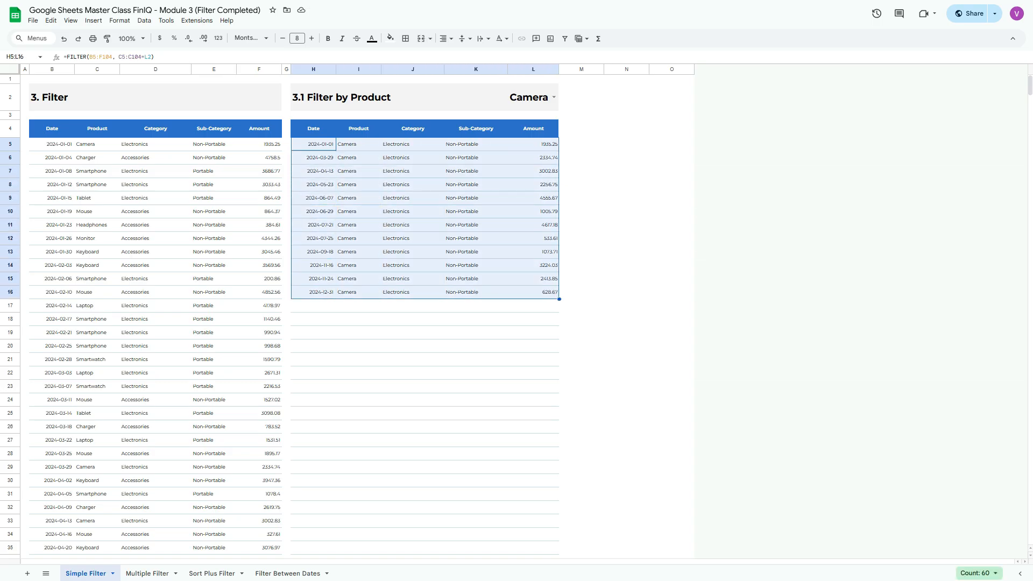
# Step: Change the product choice in L2 to Smartphone and go to the first filtered product cell, I5
pyautogui.click(97, 158)
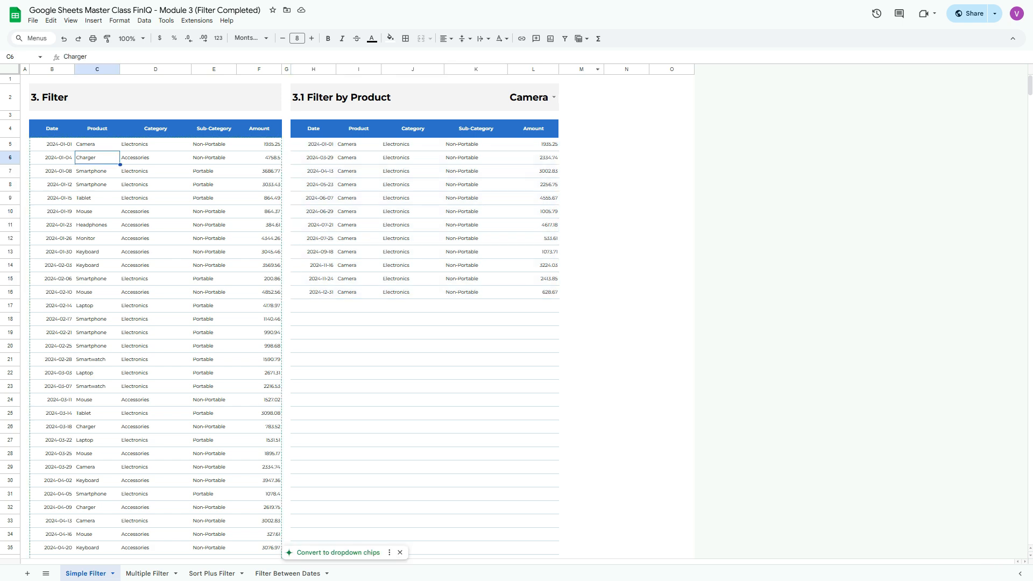
pyautogui.click(553, 97)
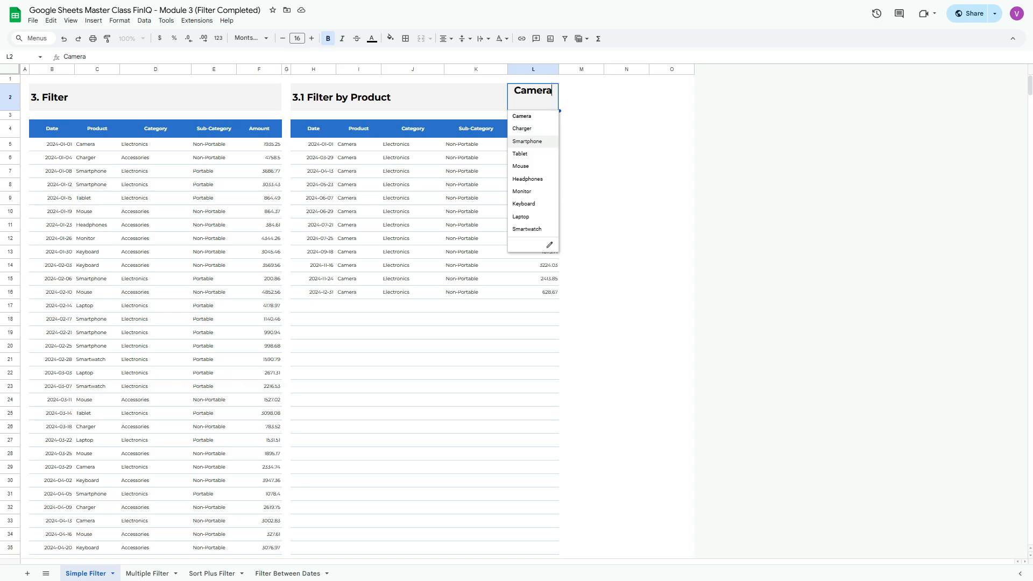
pyautogui.click(527, 141)
pyautogui.click(358, 144)
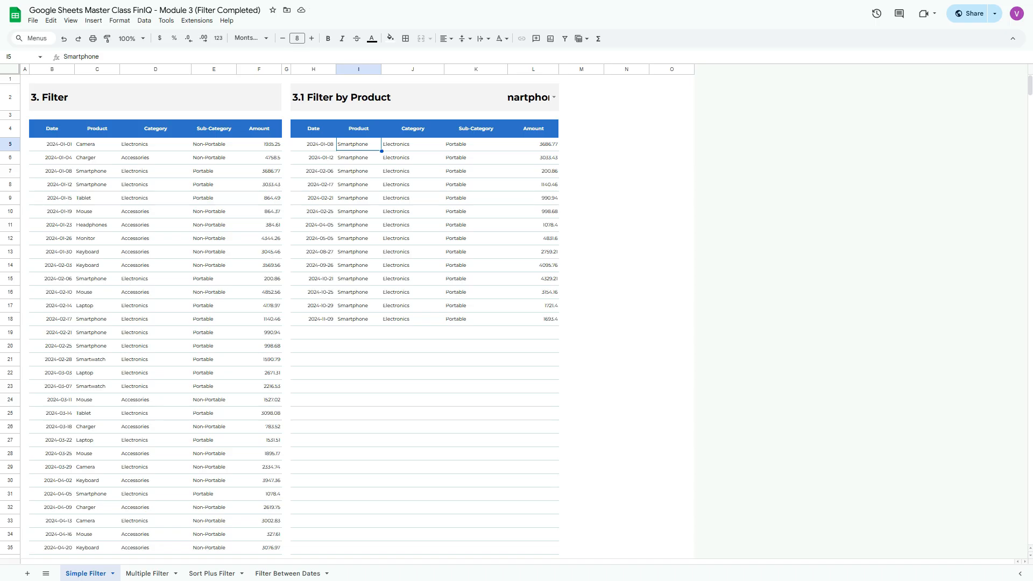
# Step: Examine the first rows of the source table across the Product, Category, Sub-Category and Amount columns against the filtered list
pyautogui.press('Left')
pyautogui.press('Left')
pyautogui.press('Left')
pyautogui.press('Left')
pyautogui.press('Left')
pyautogui.press('Left')
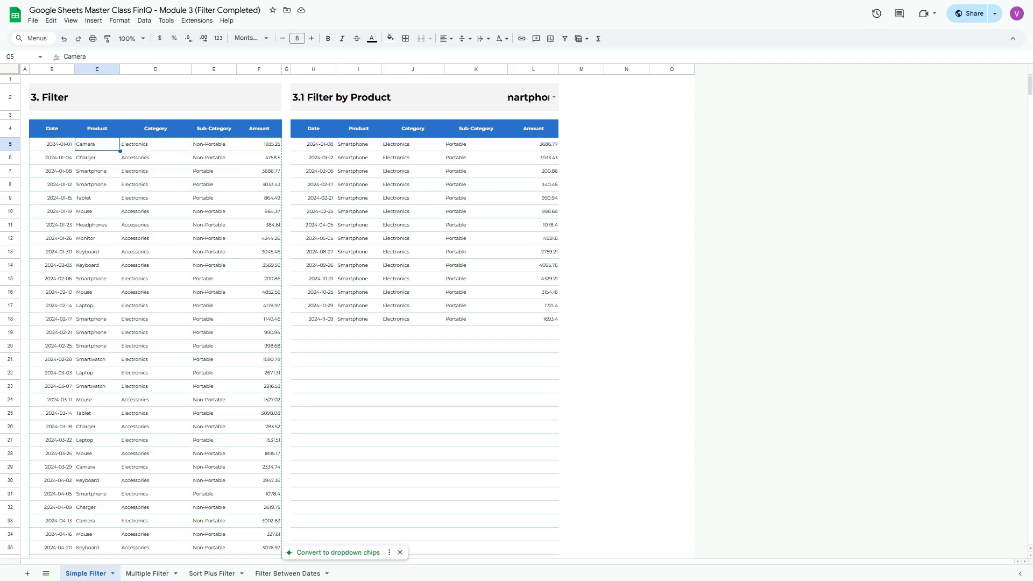
pyautogui.press('Down')
pyautogui.press('Down')
pyautogui.press('Up')
pyautogui.press('Up')
pyautogui.press('Up')
pyautogui.press('Down')
pyautogui.press('Right')
pyautogui.press('Right')
pyautogui.press('Right')
pyautogui.press('Right')
pyautogui.press('Right')
pyautogui.press('Right')
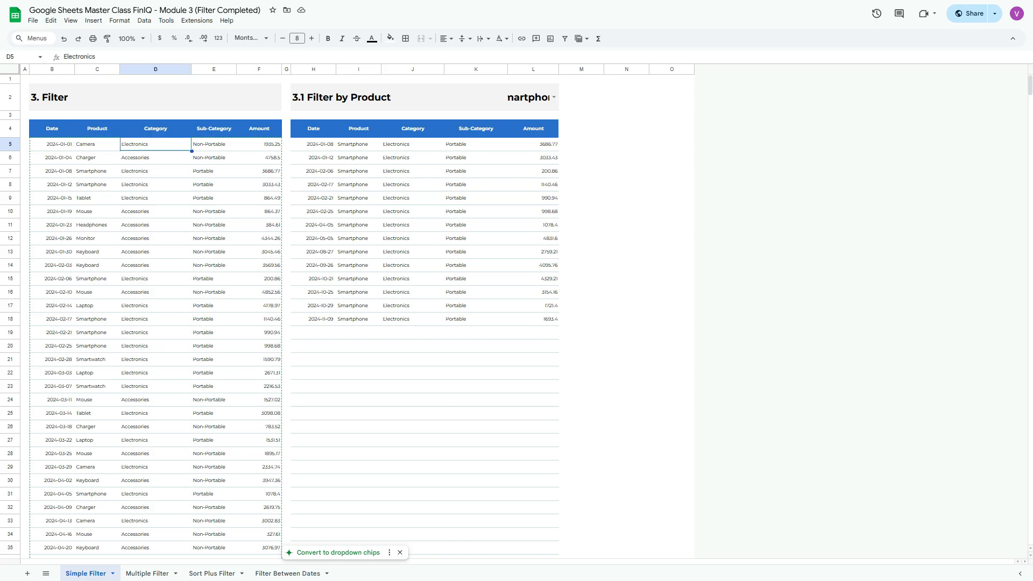
pyautogui.press('Left')
pyautogui.press('Left')
pyautogui.press('Left')
pyautogui.press('Left')
pyautogui.press('Left')
pyautogui.press('Left')
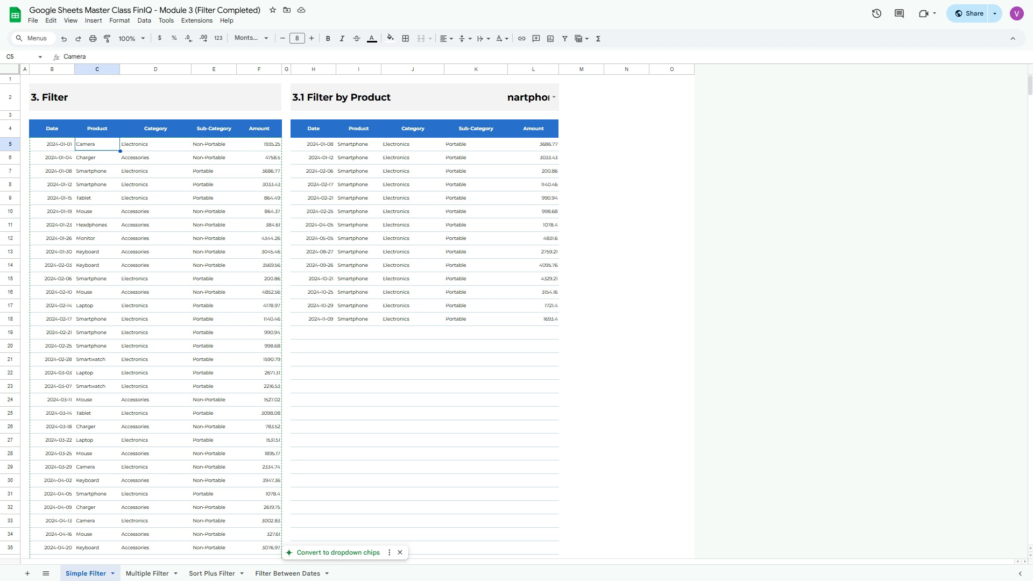
pyautogui.press('Right')
pyautogui.press('Right')
pyautogui.press('Right')
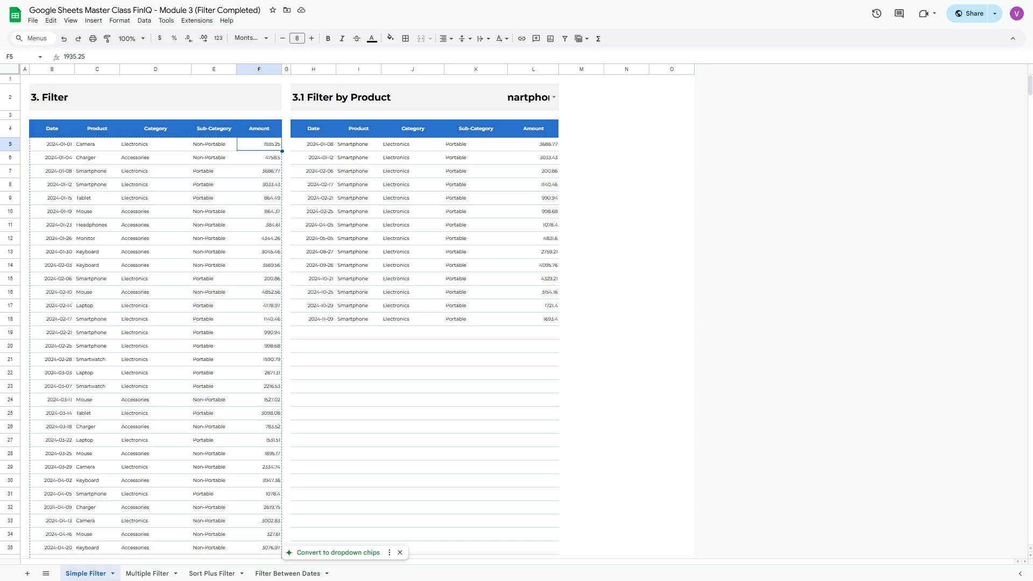